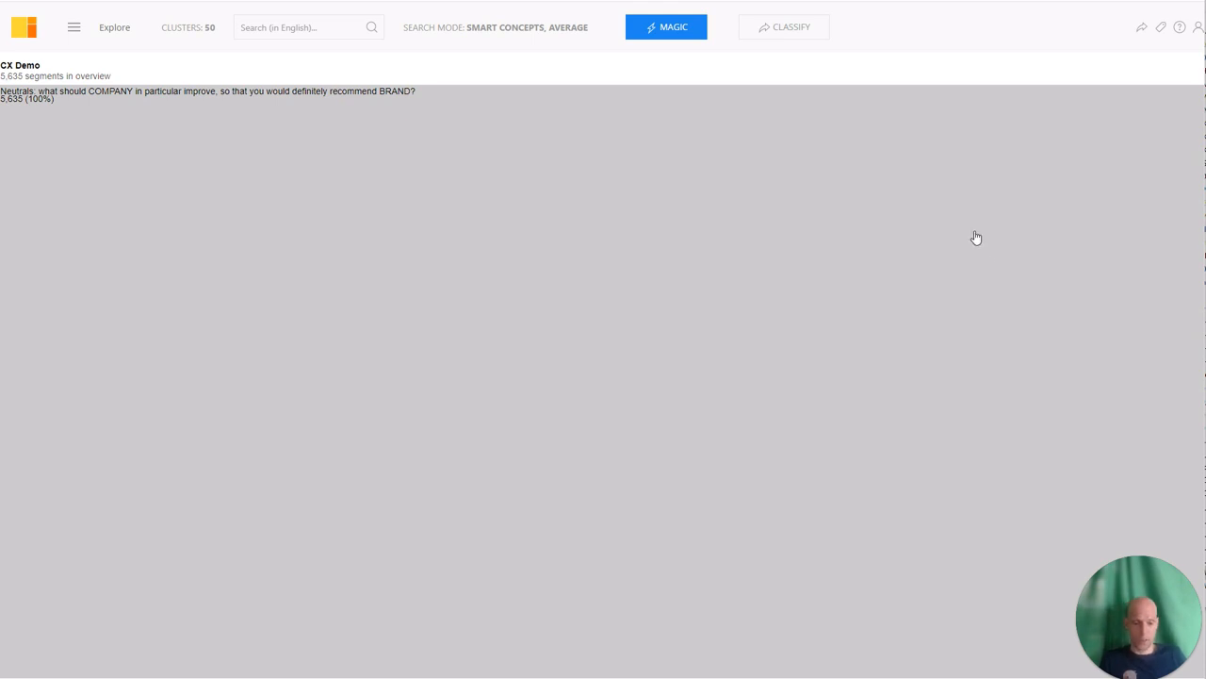
- Open the Neutrals question's clusters and annotate the Price cluster with a new label named Price
{"action": "left_click", "coordinate": [298, 137]}
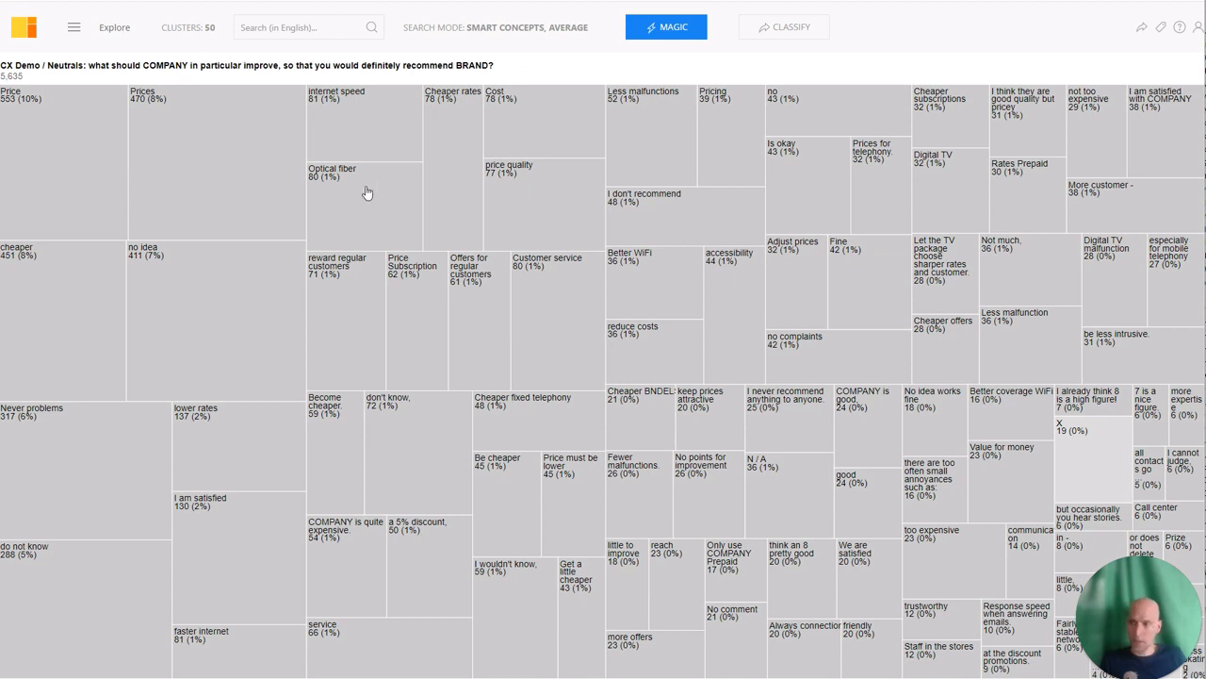
{"action": "left_click", "coordinate": [66, 137]}
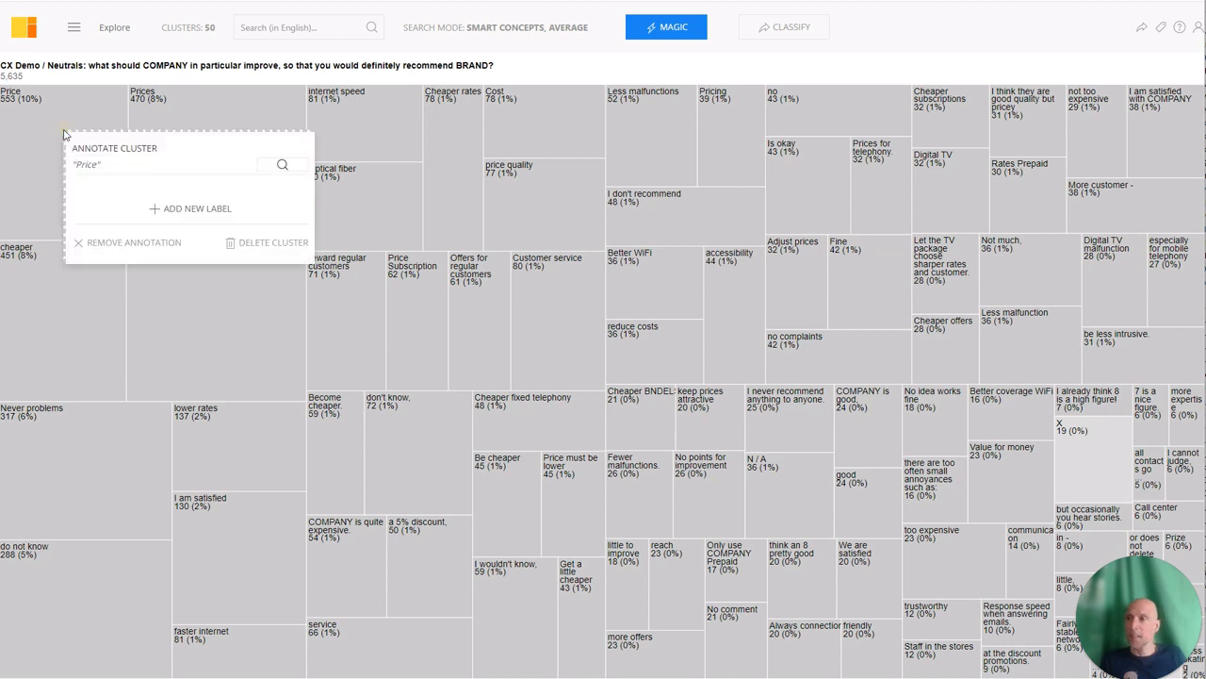
{"action": "left_click", "coordinate": [213, 209]}
{"action": "left_click", "coordinate": [637, 98]}
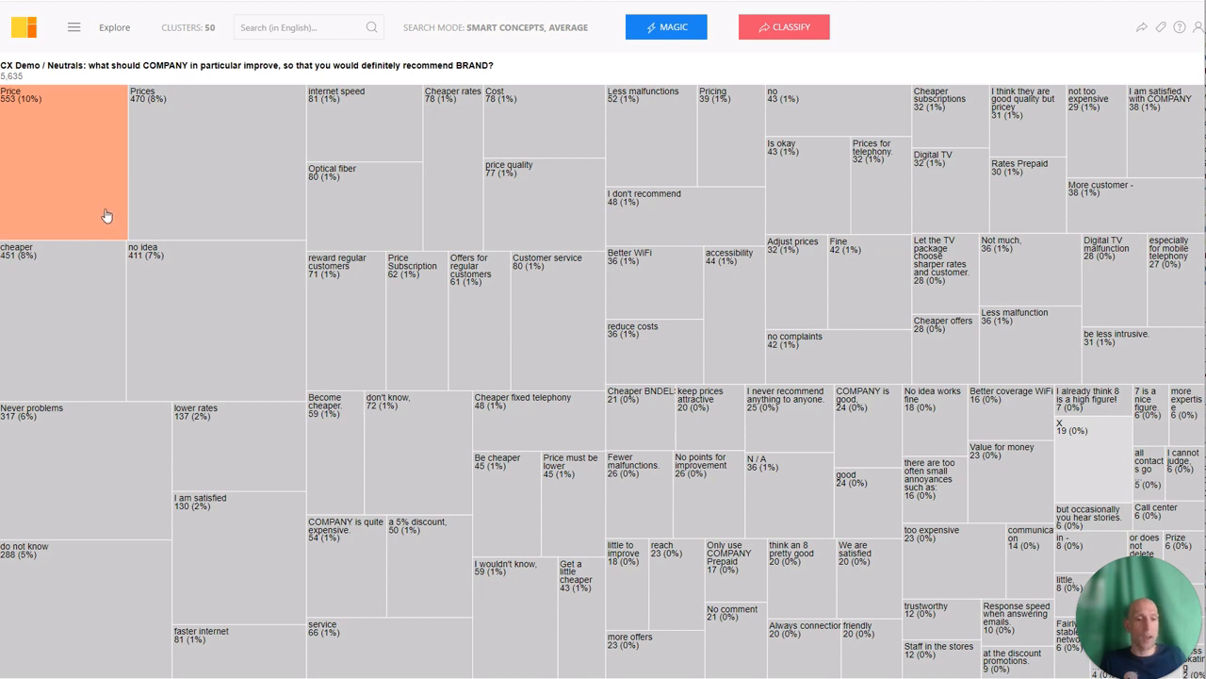
- Automatically apply the Price label to similar clusters using the label's magic function
{"action": "left_click", "coordinate": [54, 174]}
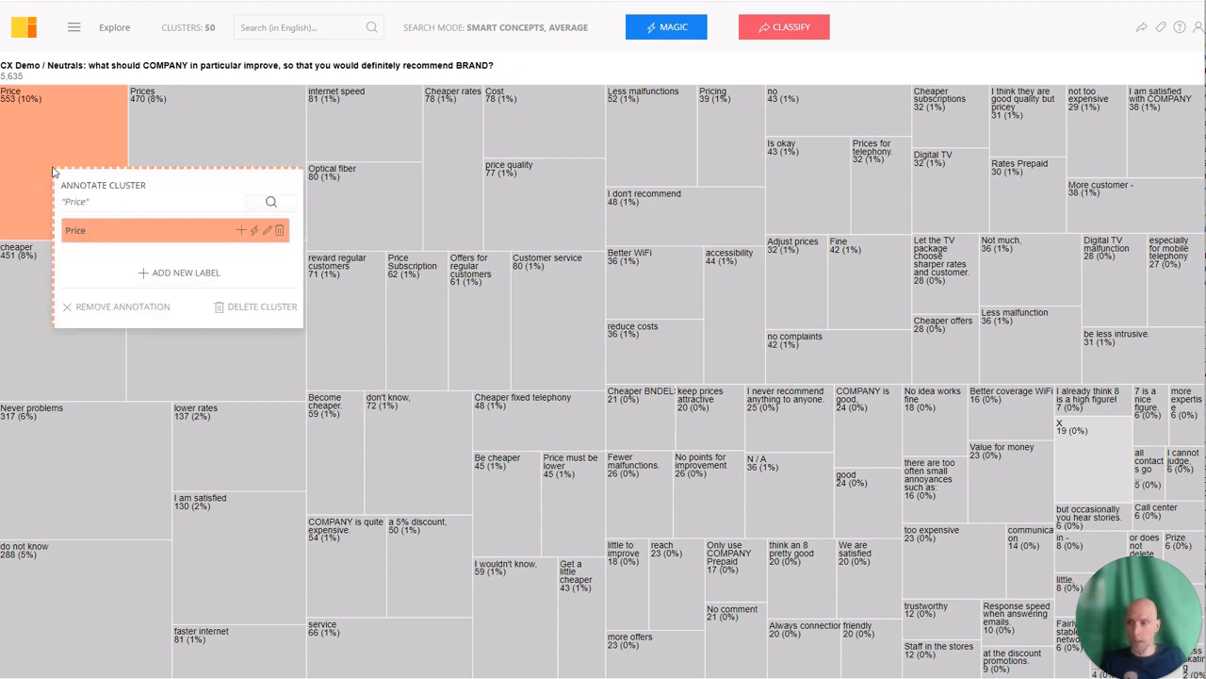
{"action": "left_click", "coordinate": [255, 232]}
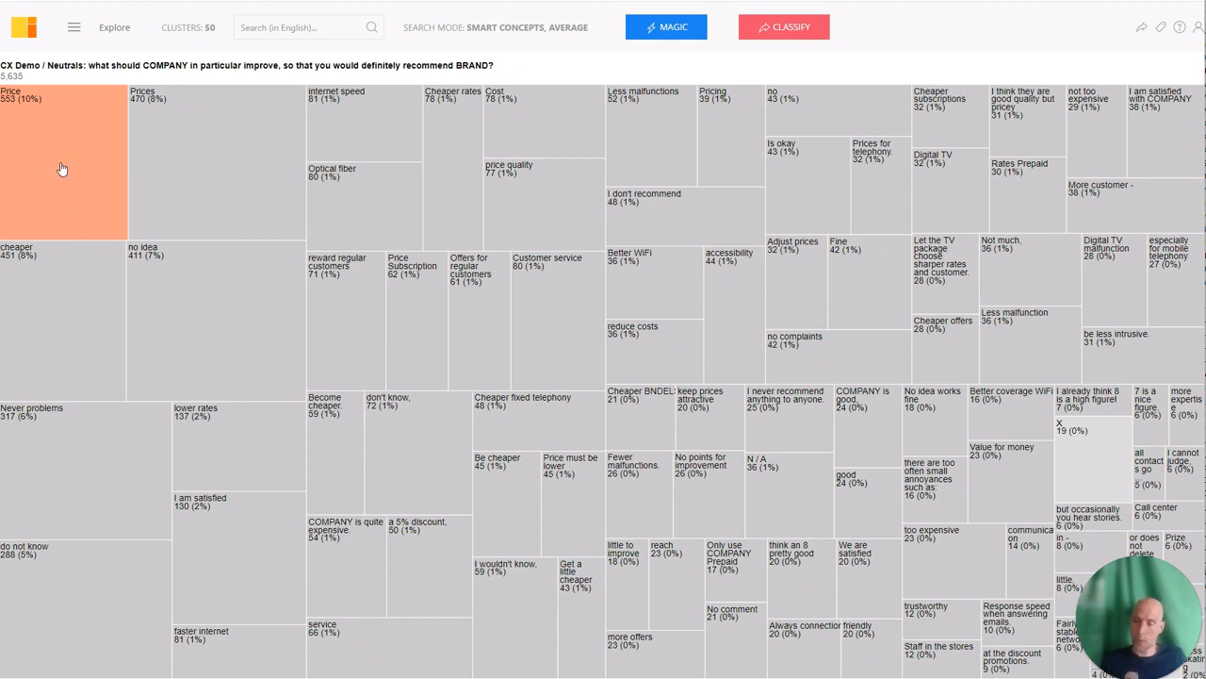
{"action": "left_click", "coordinate": [100, 233]}
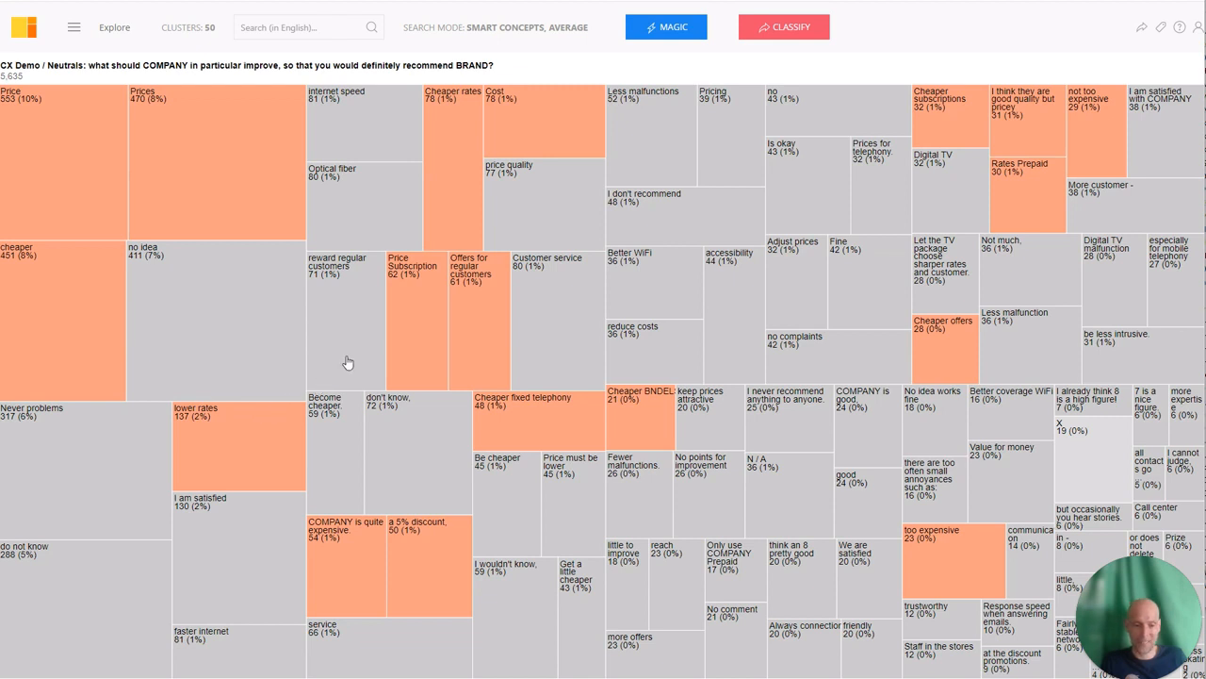
- Annotate the internet speed cluster with a new label "speed" and assign the same label to the Optical fiber cluster
{"action": "left_click", "coordinate": [350, 135]}
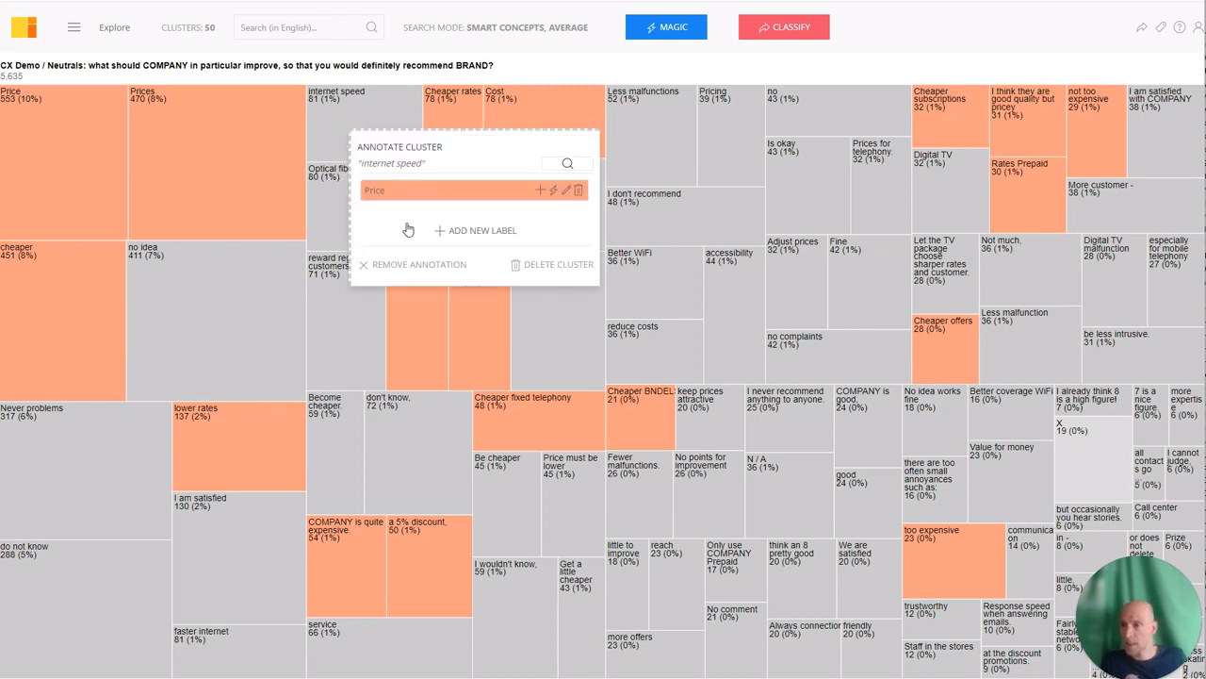
{"action": "left_click", "coordinate": [471, 229]}
{"action": "type", "text": "speed"}
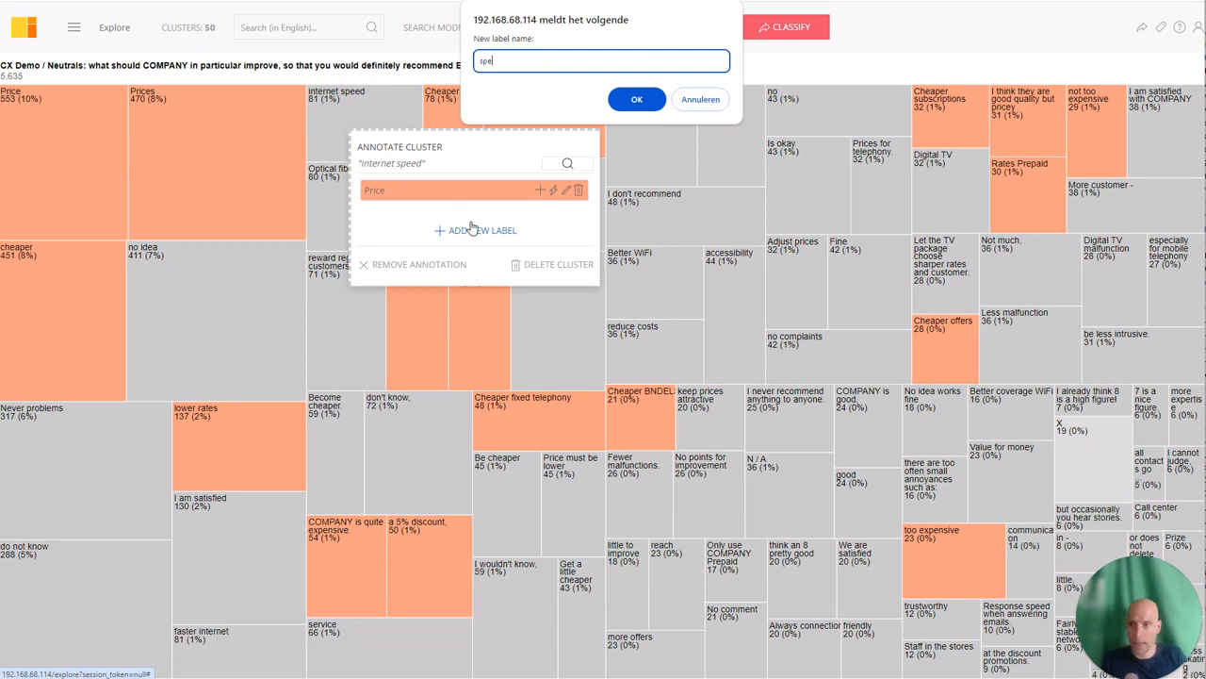
{"action": "key", "text": "Return"}
{"action": "left_click", "coordinate": [366, 202]}
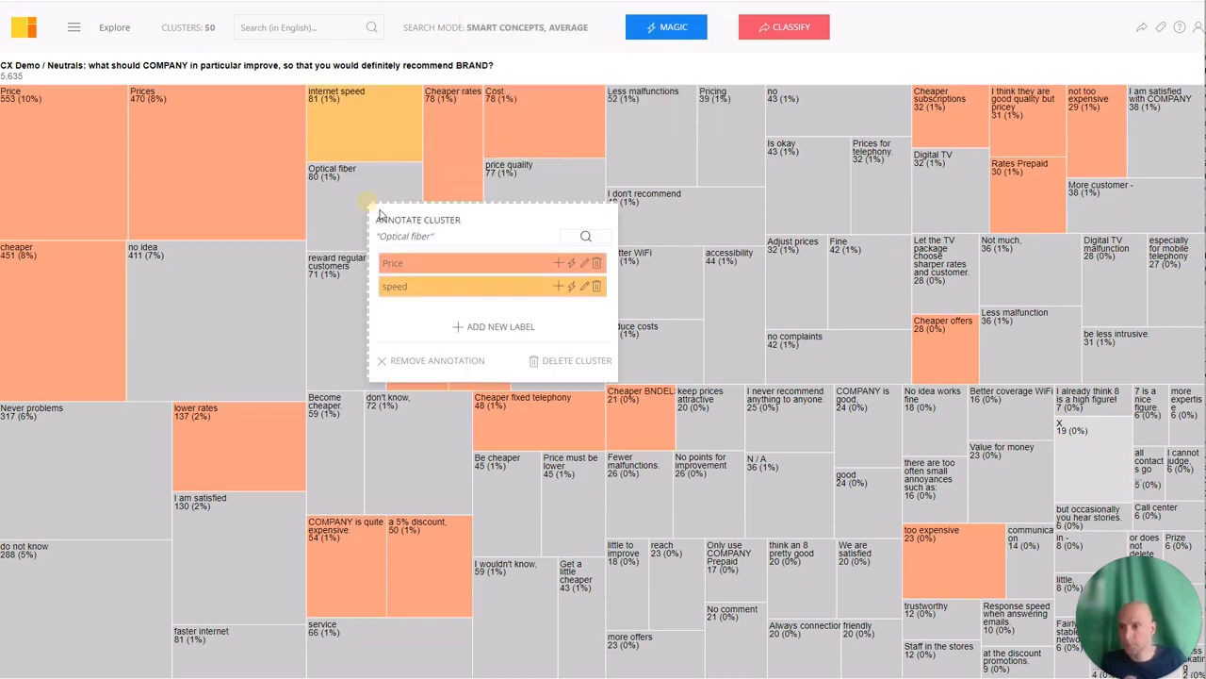
{"action": "left_click", "coordinate": [401, 287]}
- Annotate the reward regular customers cluster with a new label named "loyalty"
{"action": "left_click", "coordinate": [345, 304]}
{"action": "left_click", "coordinate": [446, 421]}
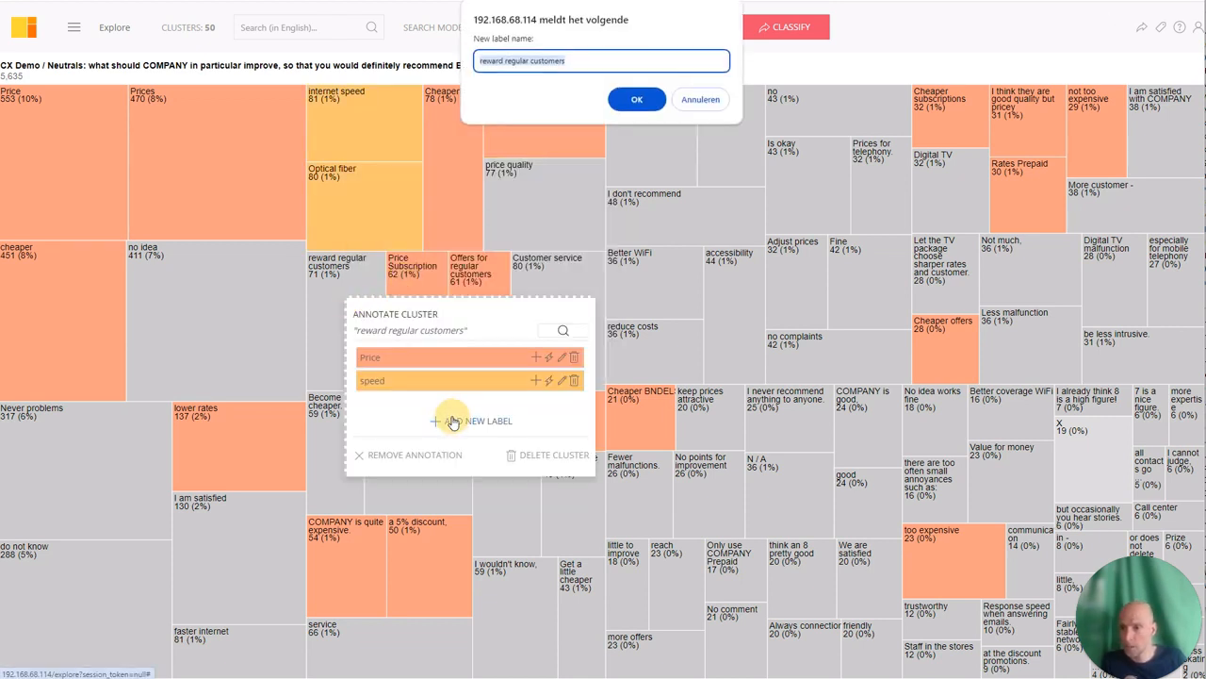
{"action": "type", "text": "lyal"}
{"action": "key", "text": "BackSpace"}
{"action": "key", "text": "BackSpace"}
{"action": "key", "text": "BackSpace"}
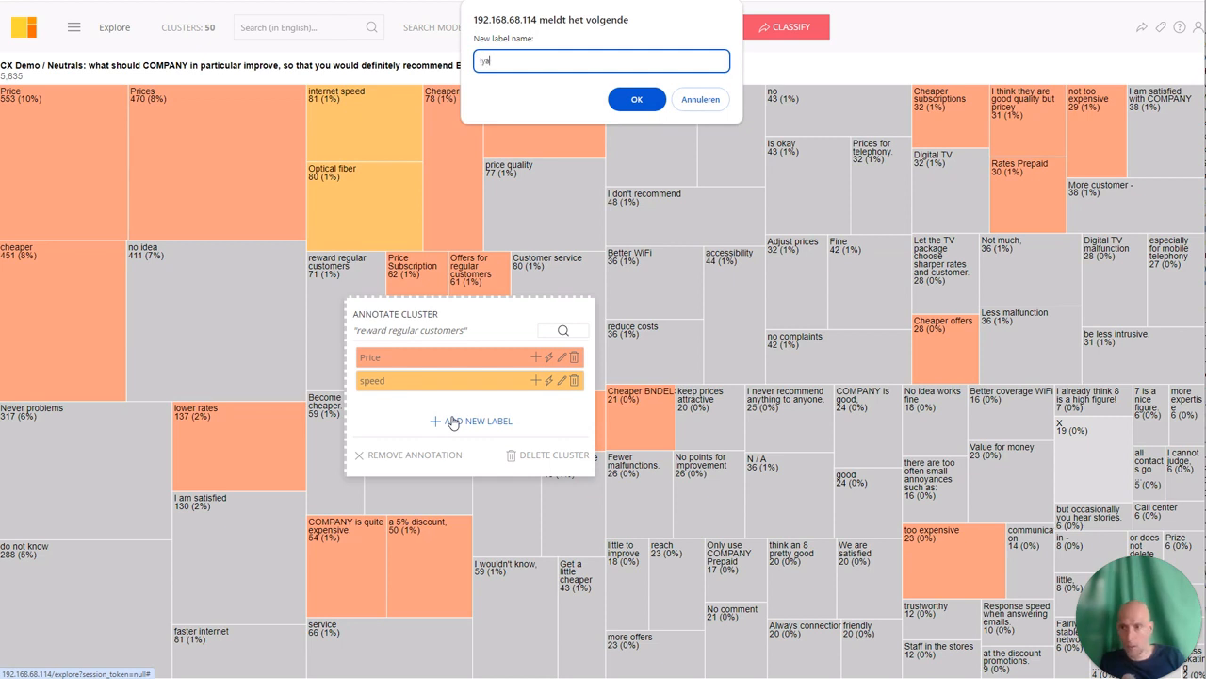
{"action": "type", "text": "oa"}
{"action": "type", "text": "y"}
{"action": "key", "text": "Return"}
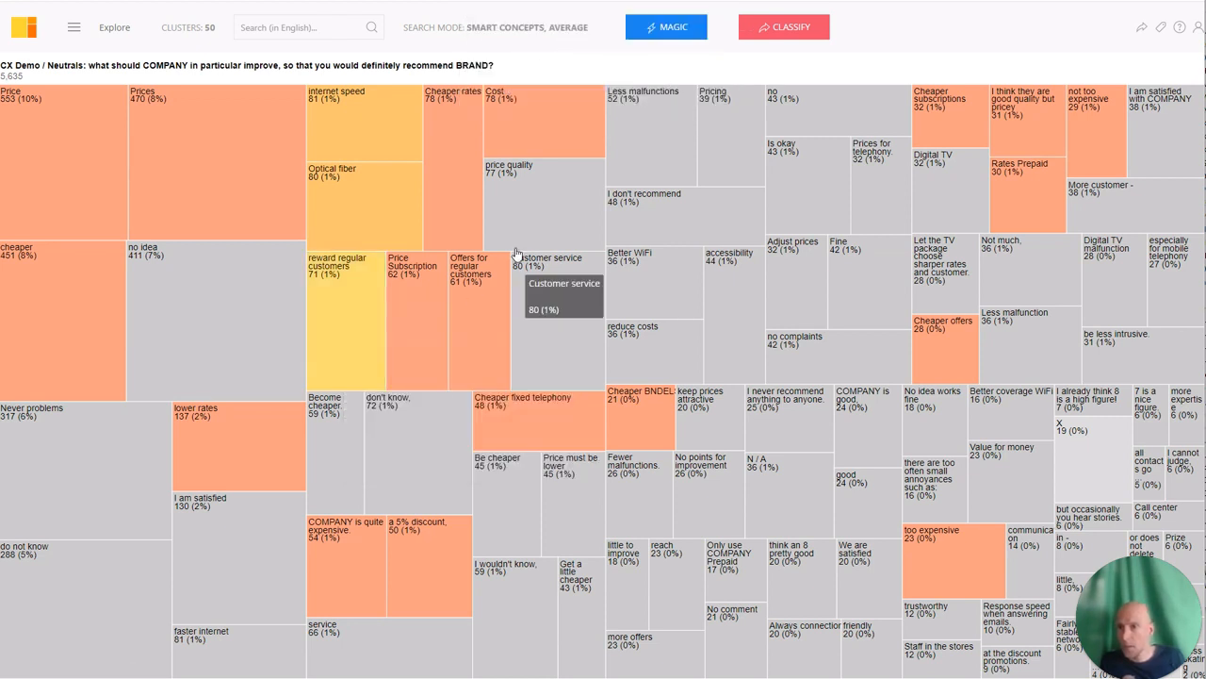
- Annotate the Customer service cluster with a new label named Customer service and classify the dataset
{"action": "left_click", "coordinate": [555, 309]}
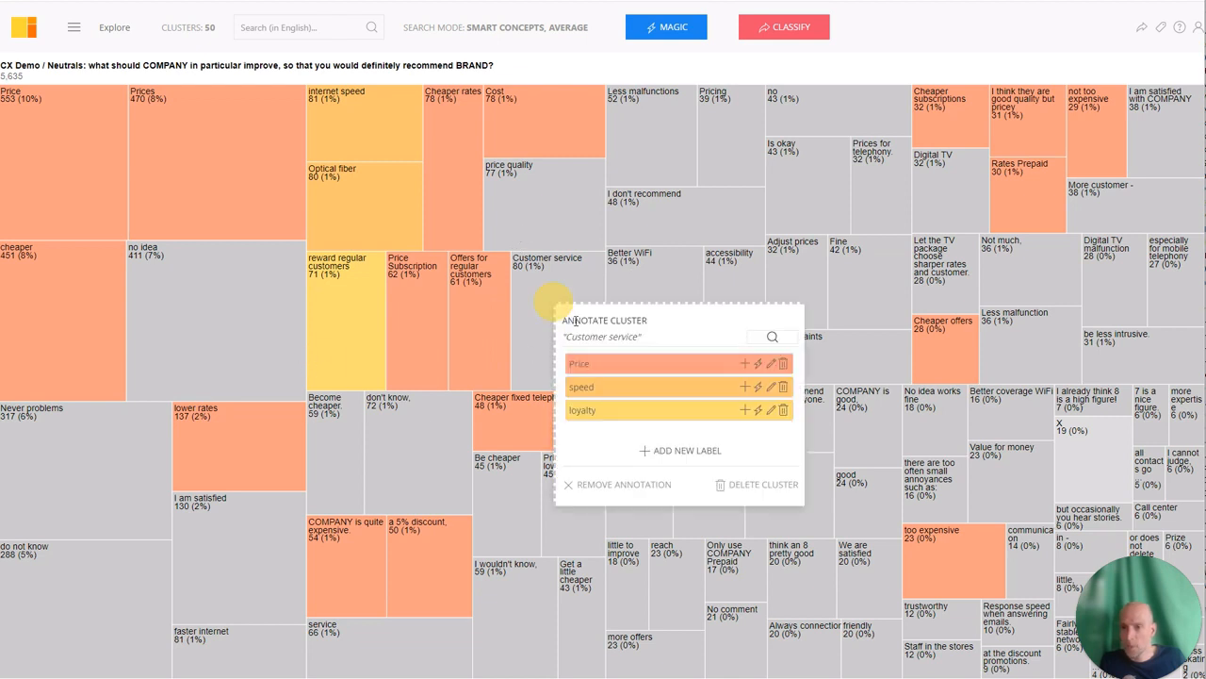
{"action": "left_click", "coordinate": [679, 450]}
{"action": "left_click", "coordinate": [638, 99]}
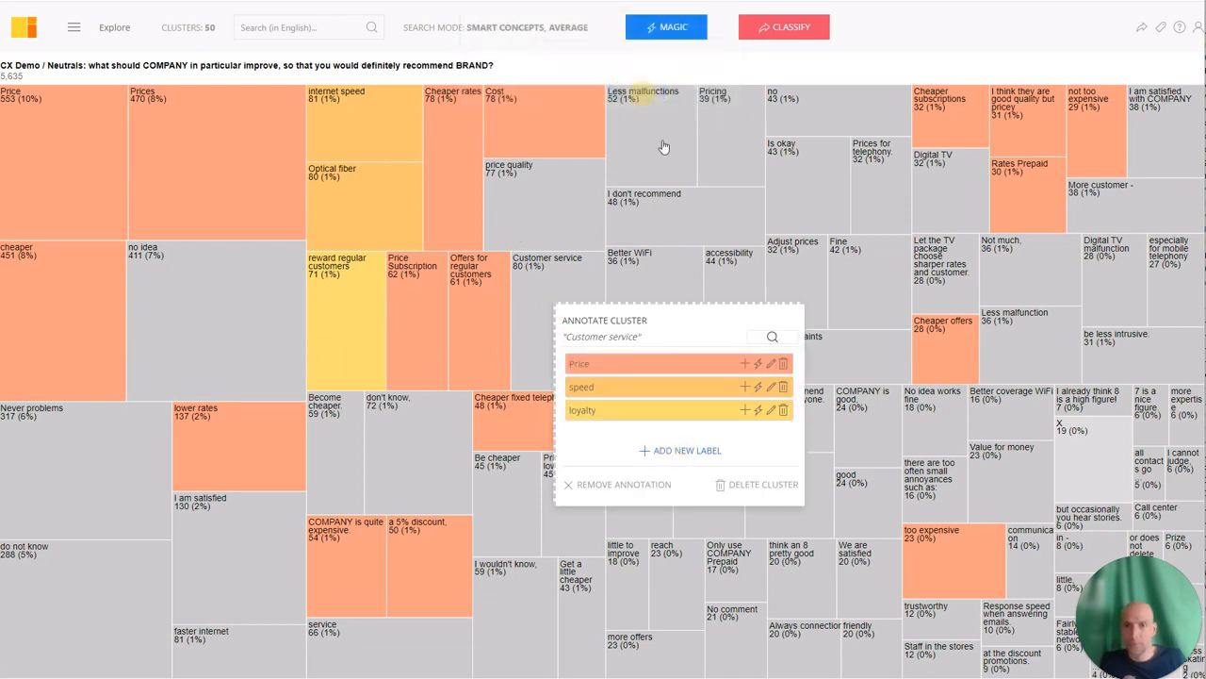
{"action": "left_click", "coordinate": [782, 28]}
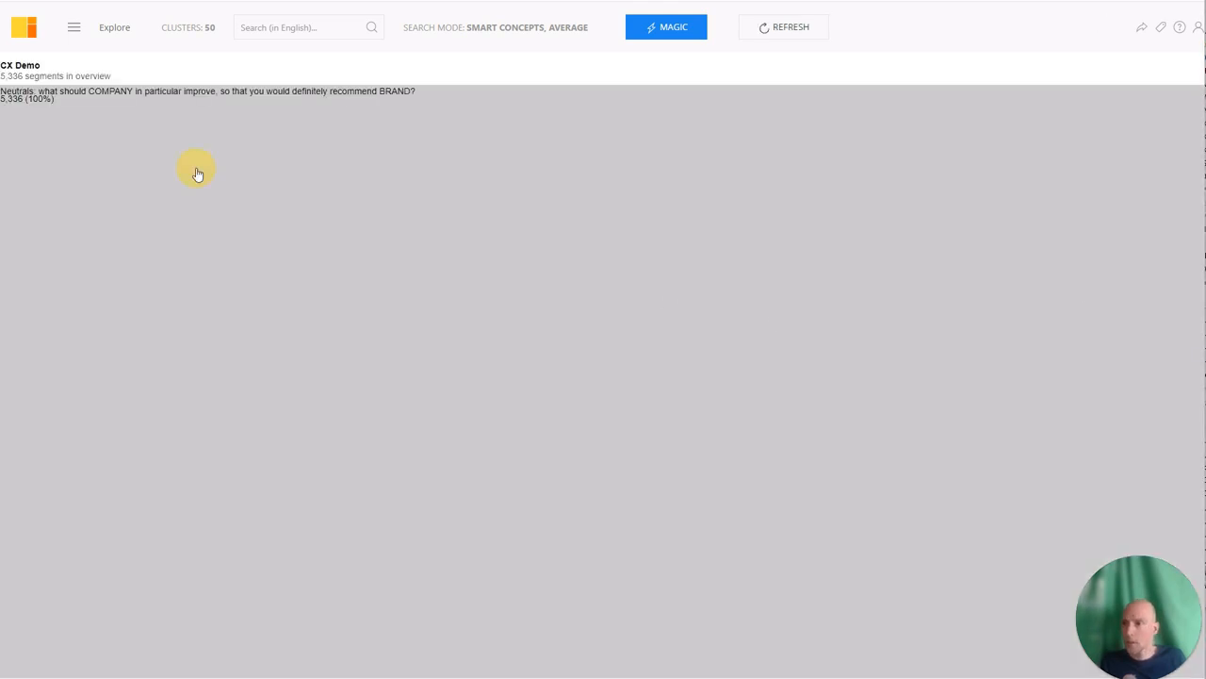
- Go to Visualize & Export and automatically generate an insight for the label chart
{"action": "left_click", "coordinate": [79, 32]}
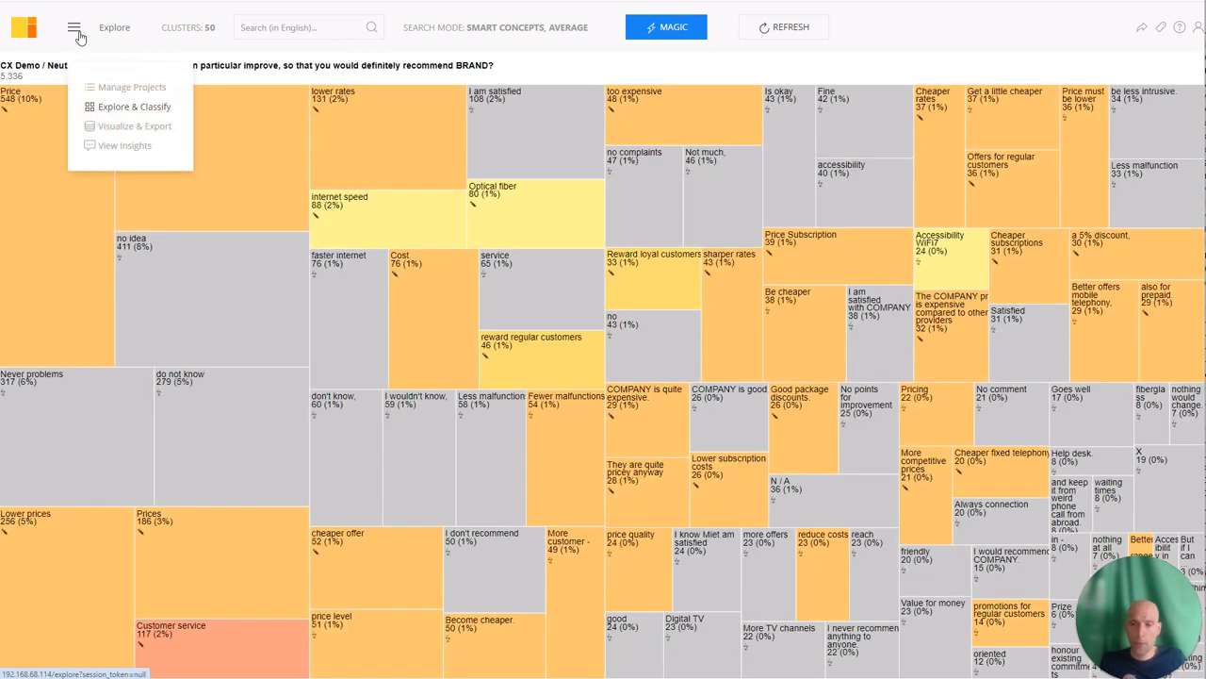
{"action": "left_click", "coordinate": [129, 136]}
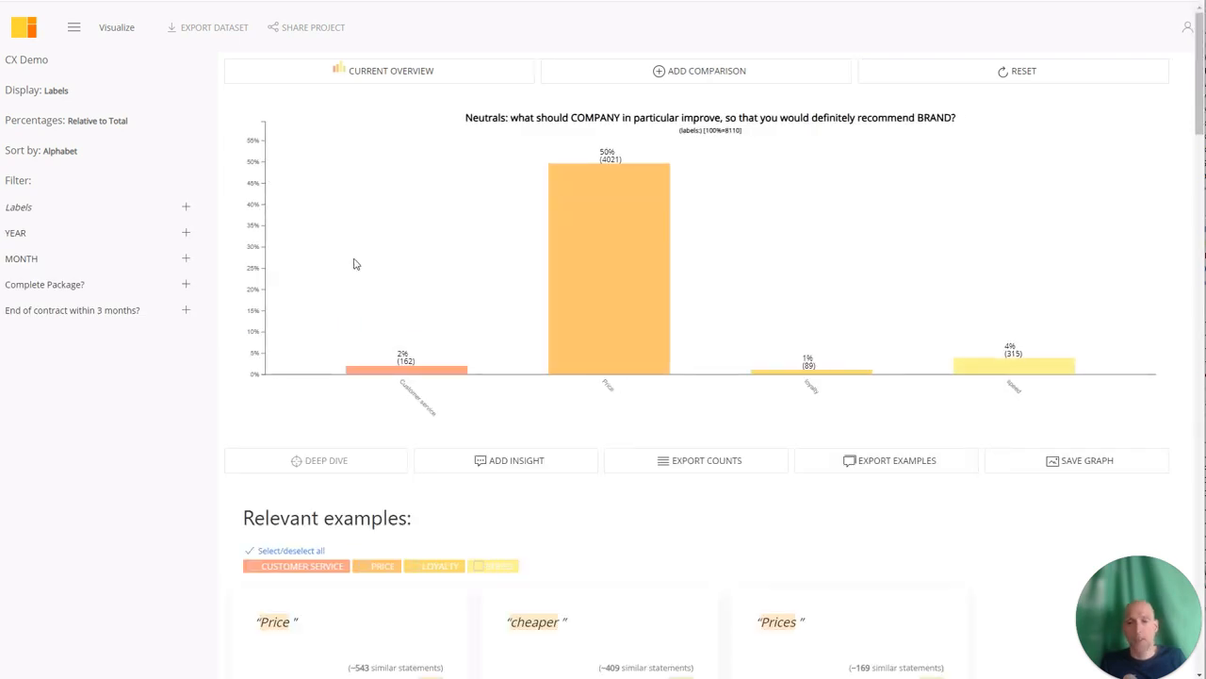
{"action": "scroll", "coordinate": [552, 368], "scroll_direction": "down", "scroll_amount": 2}
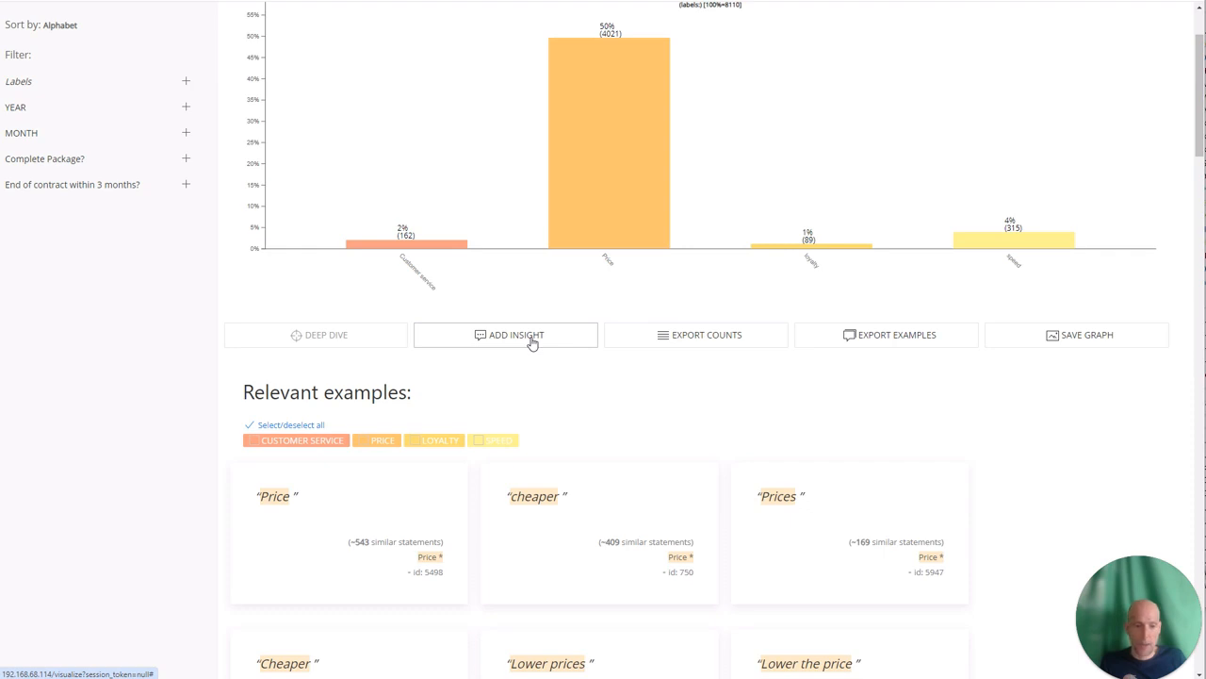
{"action": "left_click", "coordinate": [524, 344]}
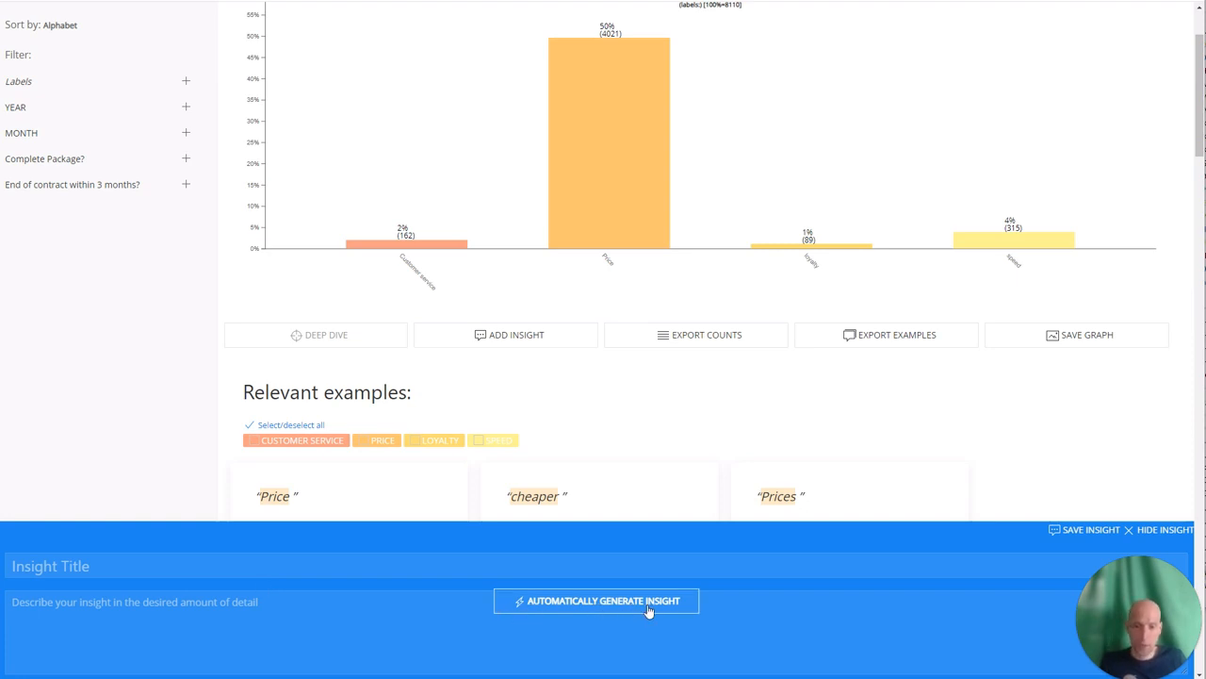
{"action": "left_click", "coordinate": [551, 602]}
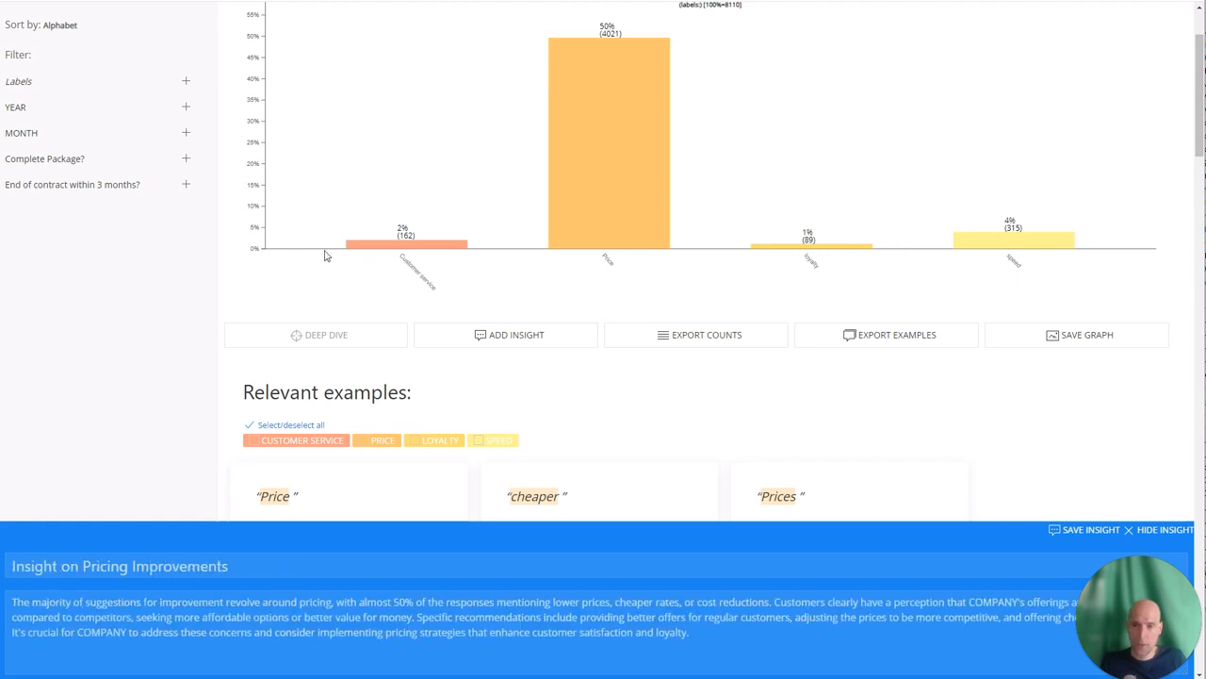
- Review the relevant example statements and save the generated insight
{"action": "scroll", "coordinate": [344, 342], "scroll_direction": "down", "scroll_amount": 2}
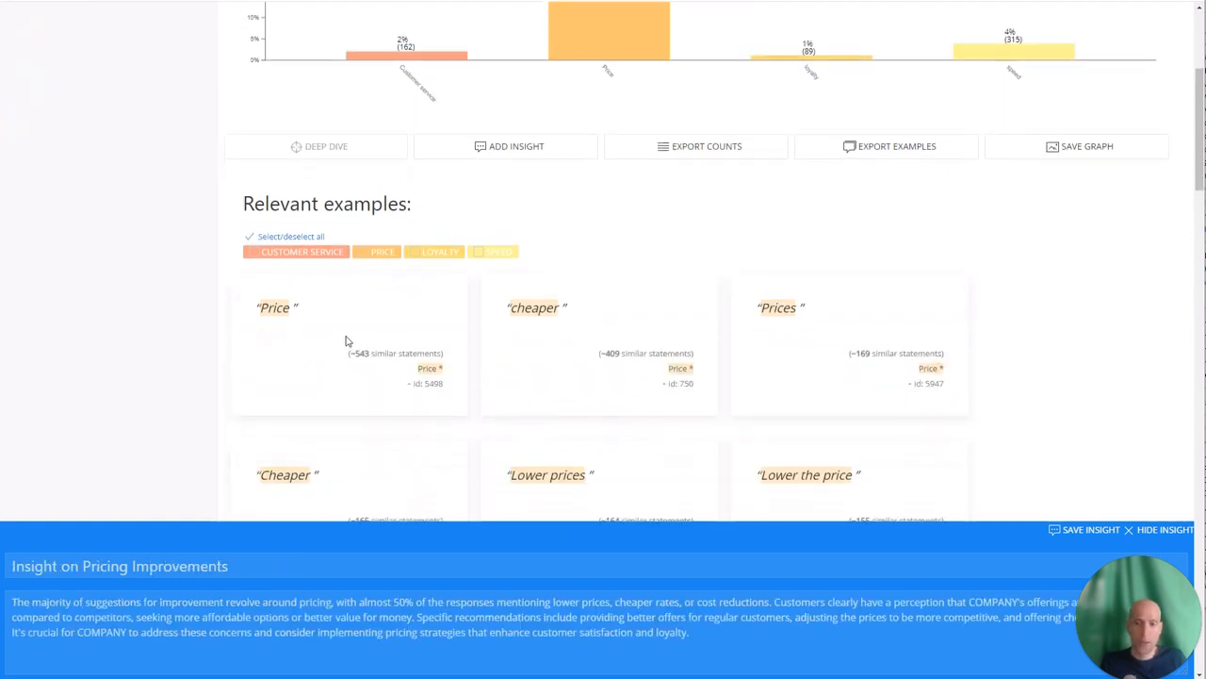
{"action": "scroll", "coordinate": [714, 326], "scroll_direction": "down", "scroll_amount": 3}
{"action": "scroll", "coordinate": [631, 312], "scroll_direction": "down", "scroll_amount": 3}
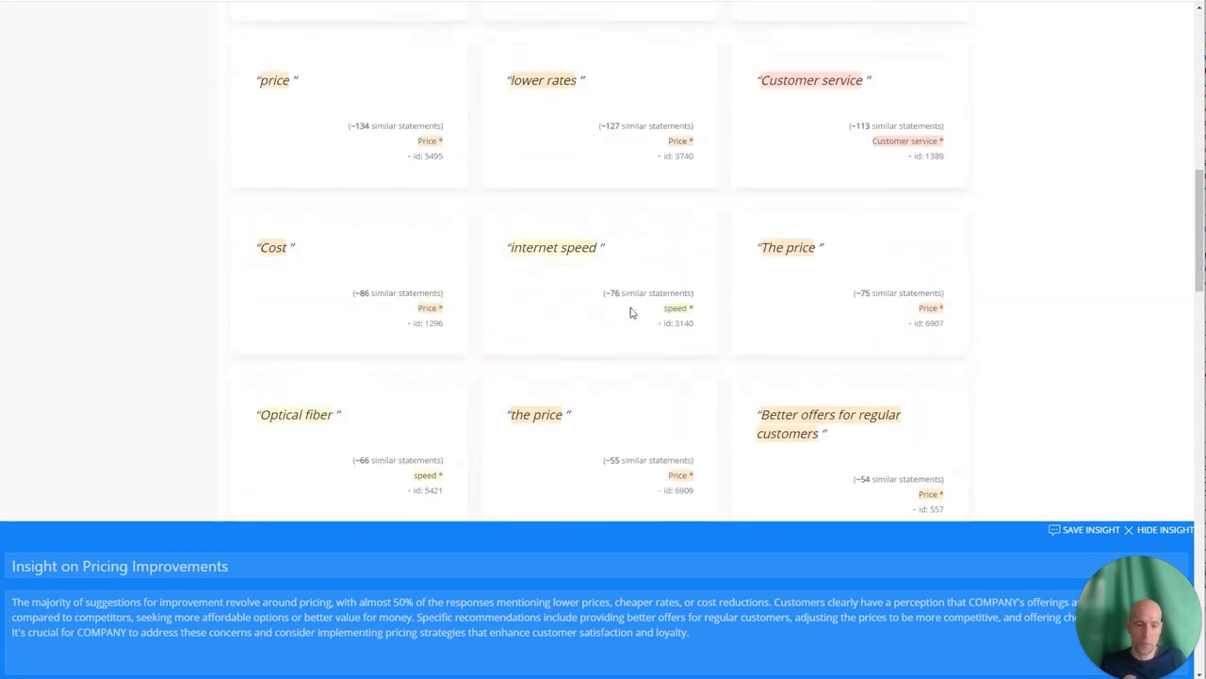
{"action": "scroll", "coordinate": [650, 315], "scroll_direction": "up", "scroll_amount": 9}
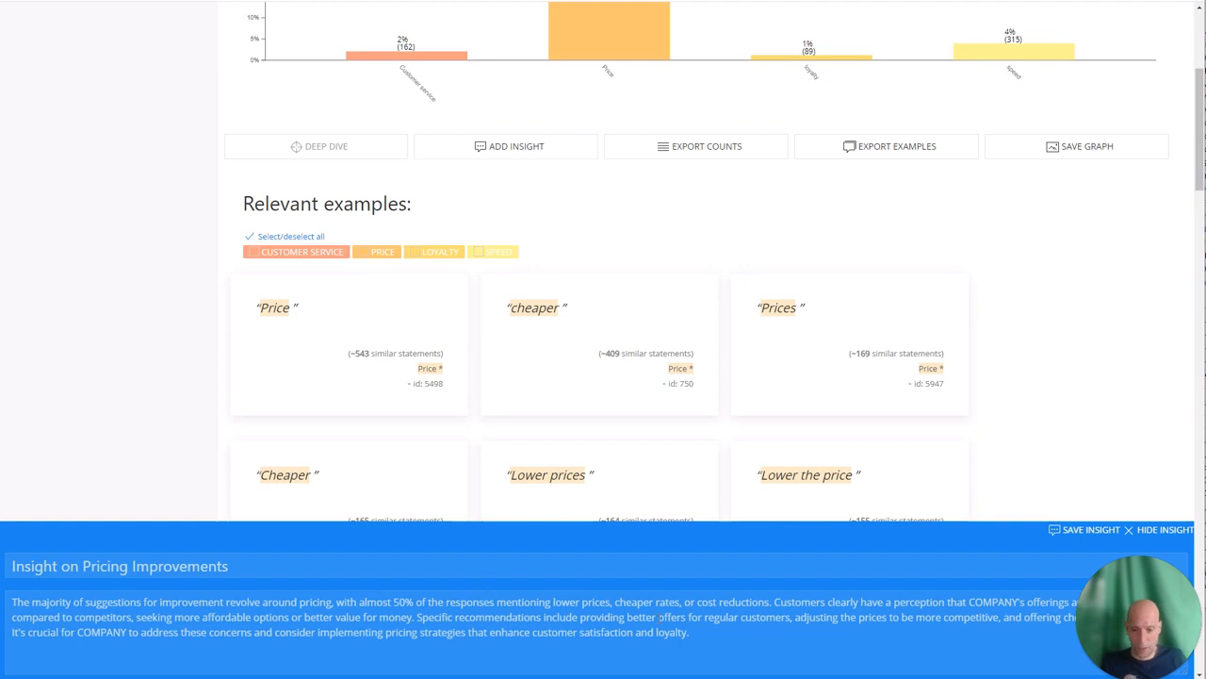
{"action": "left_click", "coordinate": [1084, 531]}
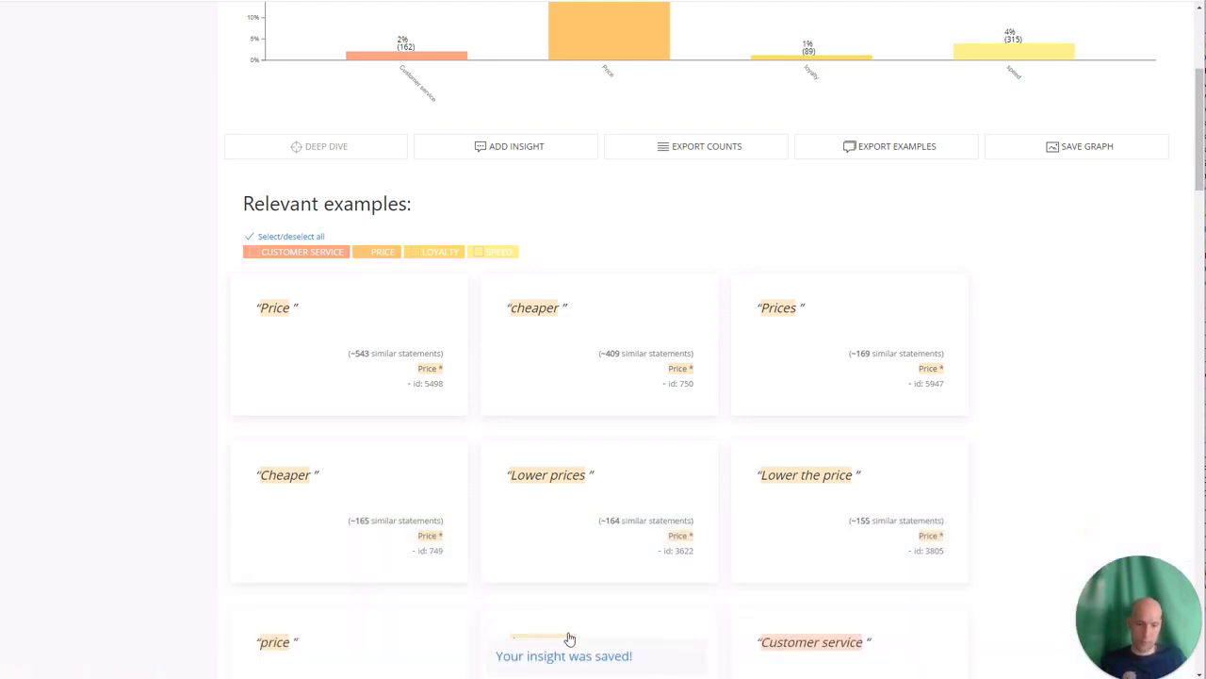
{"action": "scroll", "coordinate": [490, 509], "scroll_direction": "up", "scroll_amount": 4}
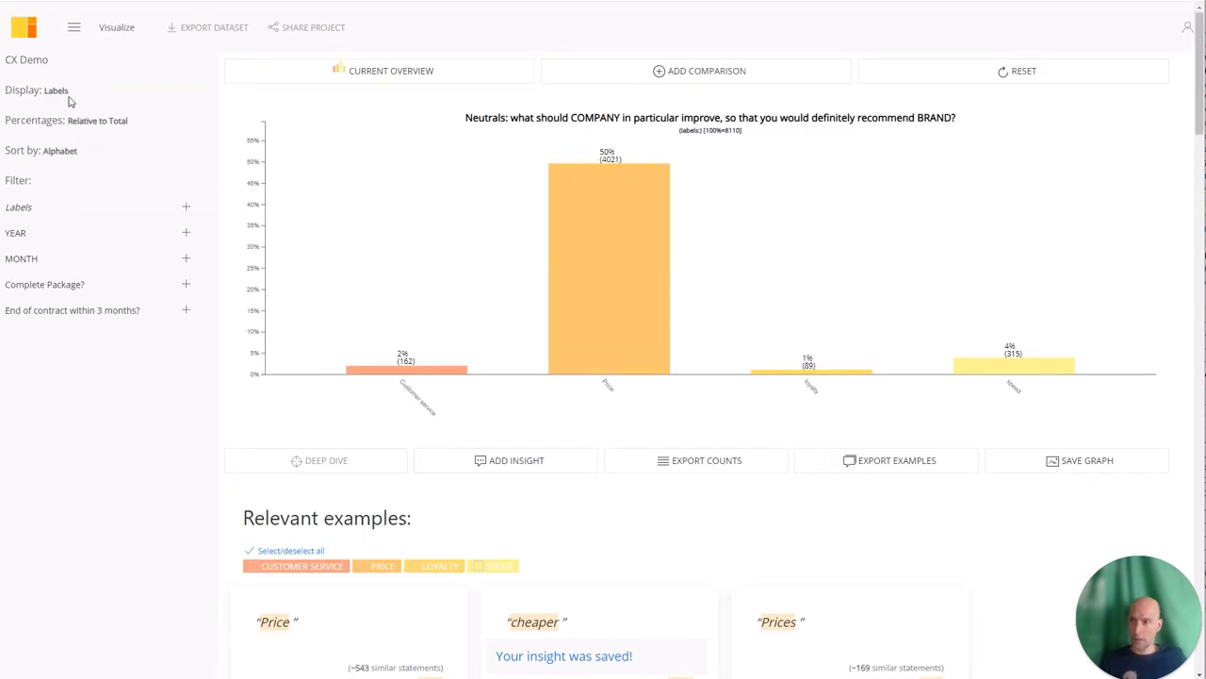
{"action": "left_click", "coordinate": [74, 26]}
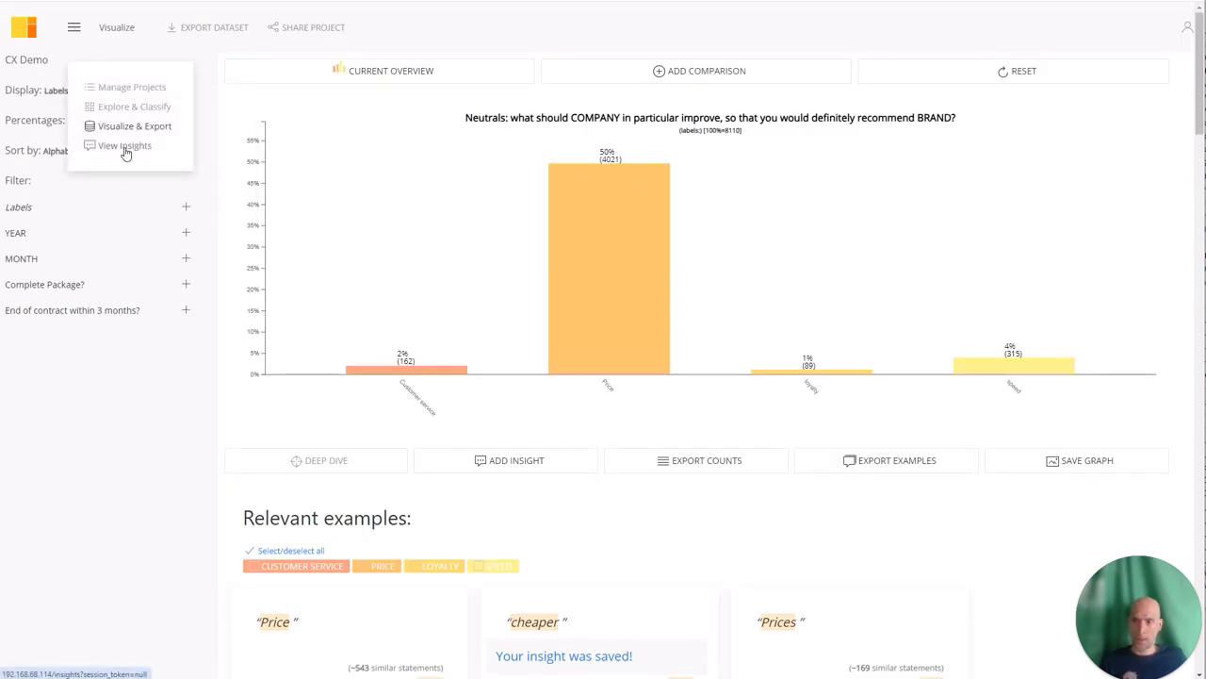
{"action": "left_click", "coordinate": [539, 411]}
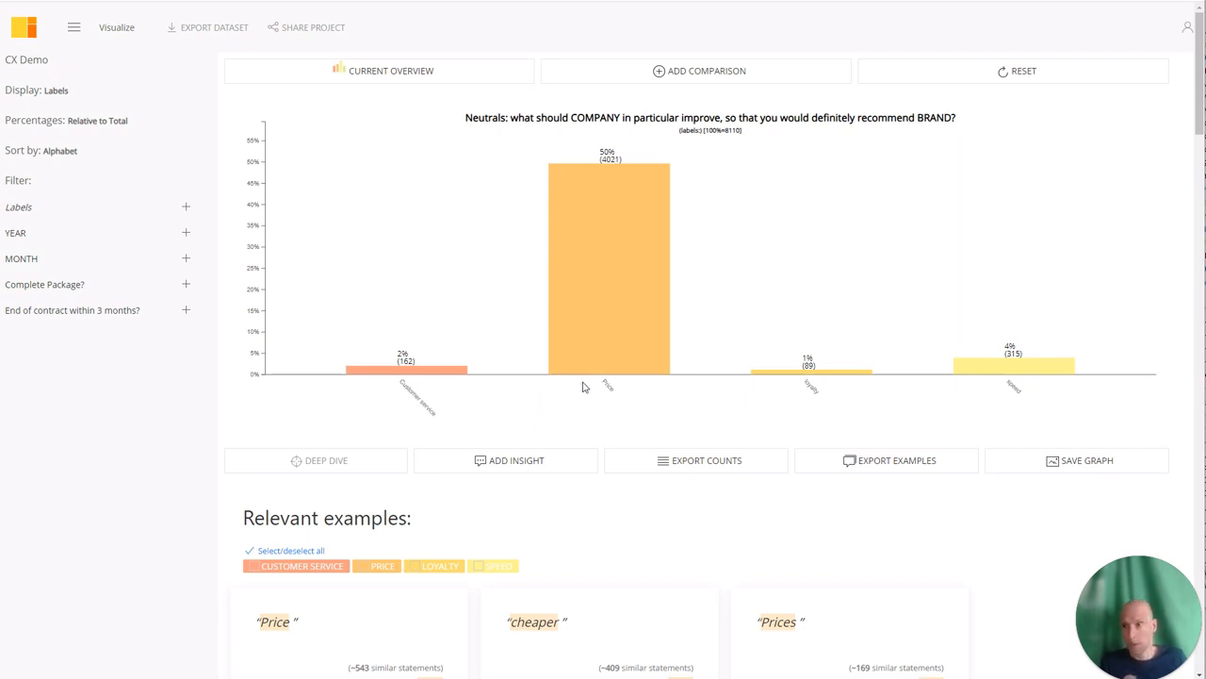
- Go to Manage Projects and create a new project named CX Demo2 from the CX Demo source, with English as the reporting language
{"action": "mouse_move", "coordinate": [75, 36]}
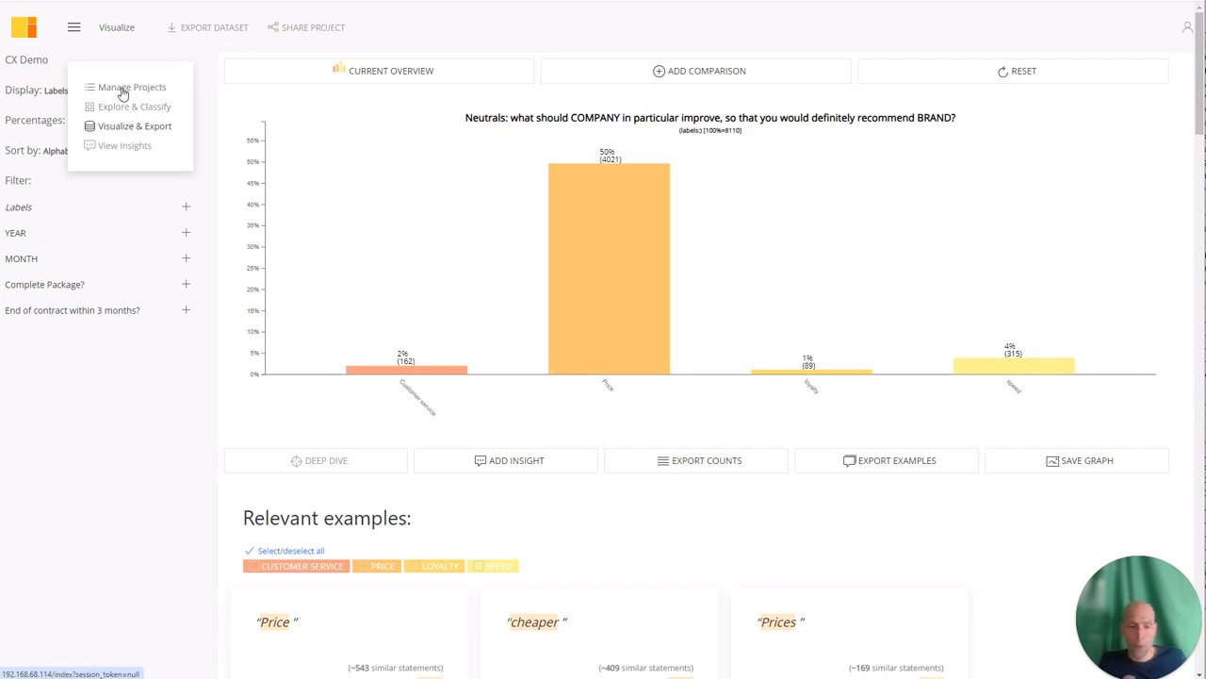
{"action": "left_click", "coordinate": [122, 90]}
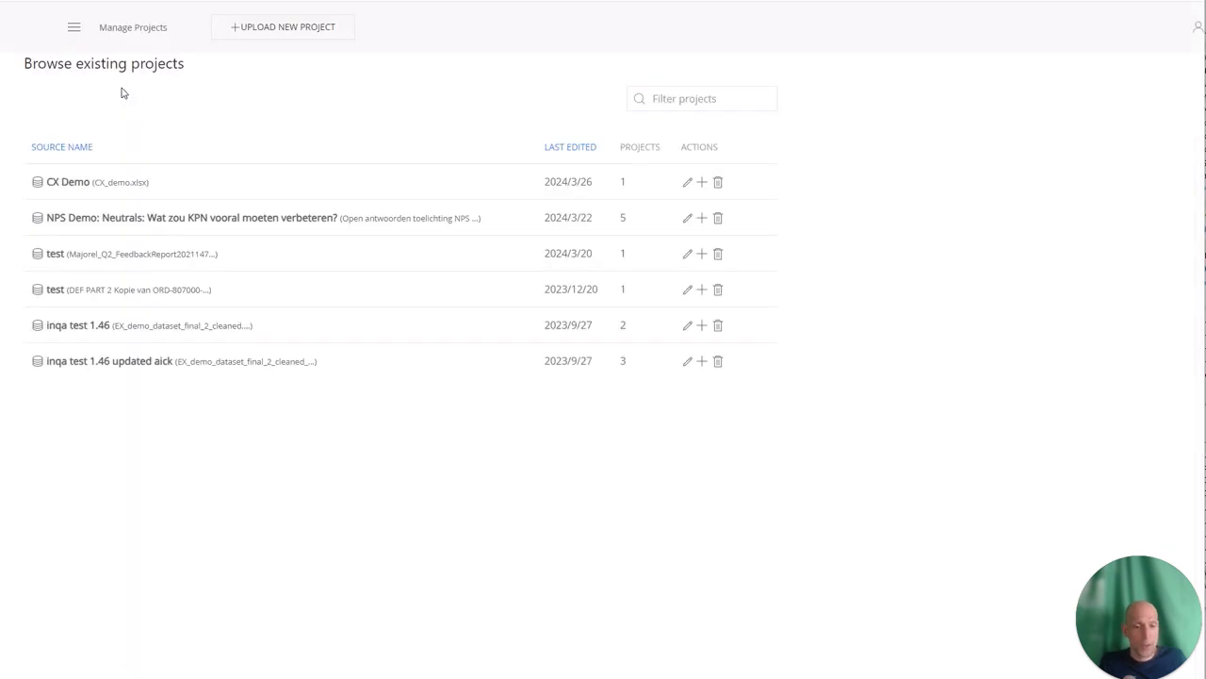
{"action": "left_click", "coordinate": [116, 182]}
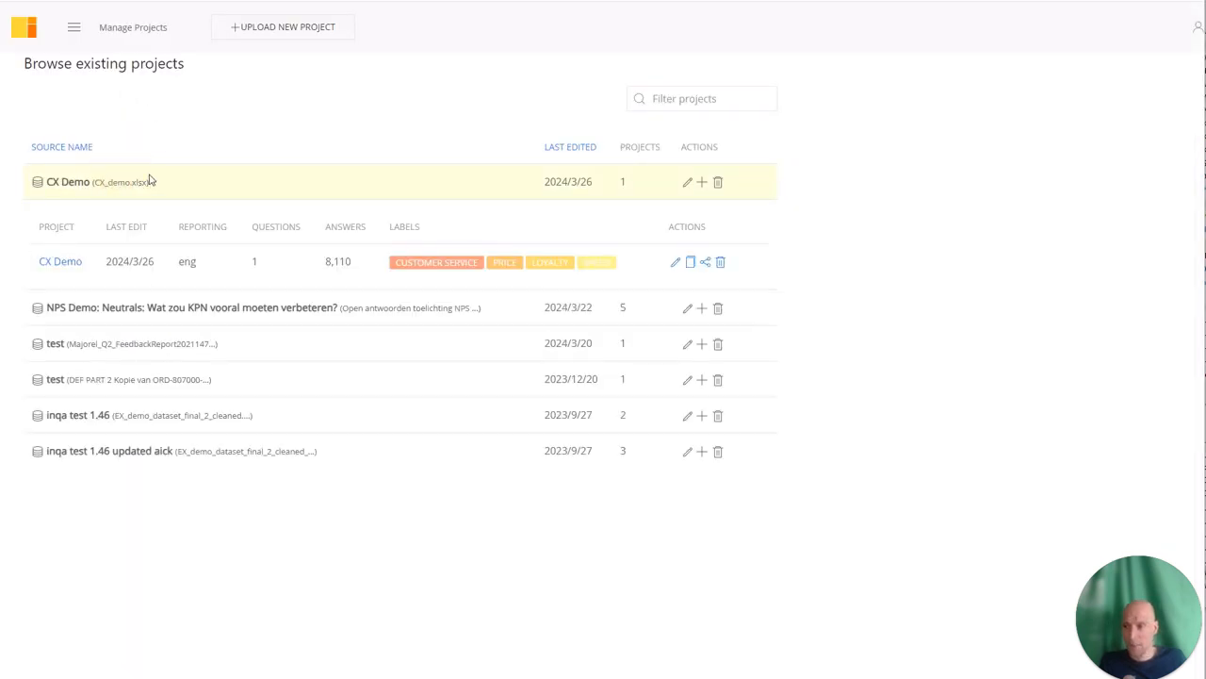
{"action": "left_click", "coordinate": [706, 183]}
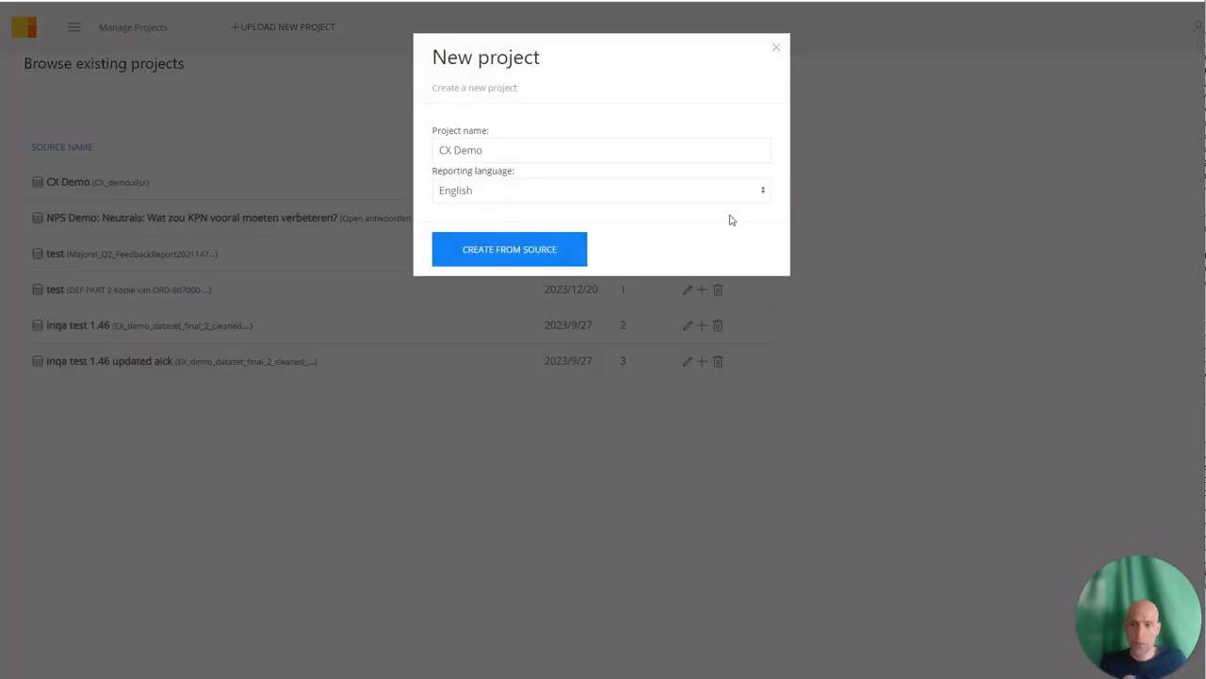
{"action": "left_click", "coordinate": [512, 150]}
{"action": "type", "text": "2"}
{"action": "left_click", "coordinate": [536, 261]}
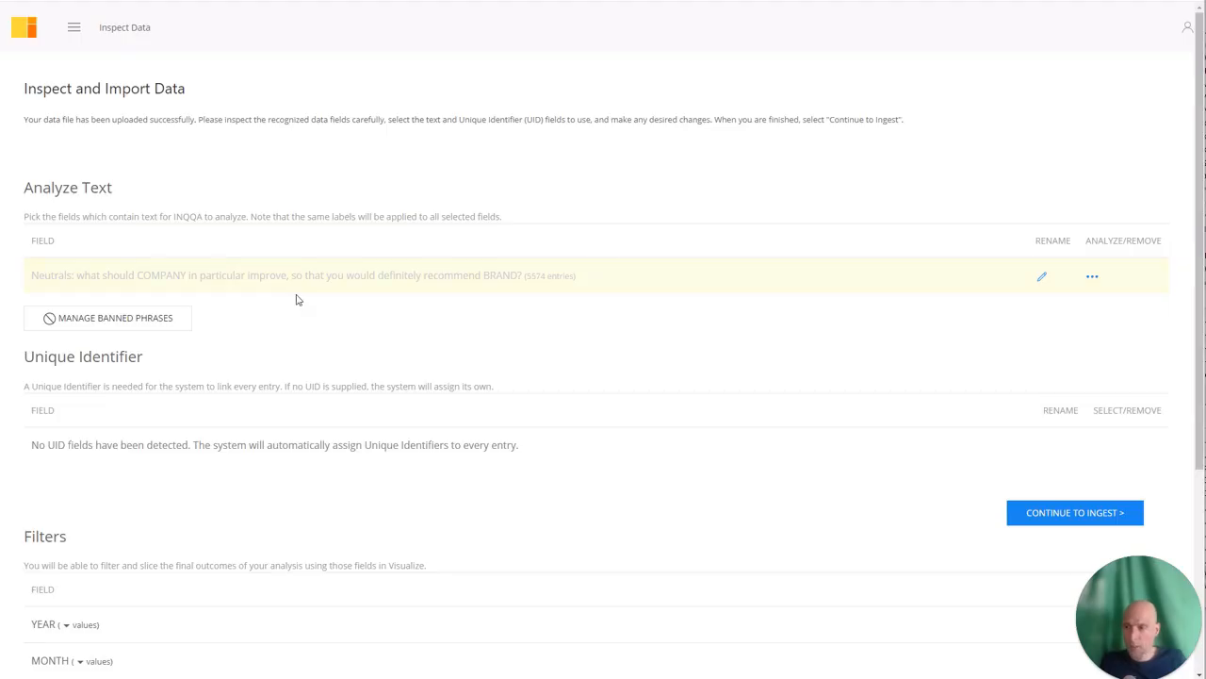
- Include the Neutrals question as a text field to analyze and continue to ingest
{"action": "left_click", "coordinate": [1094, 277]}
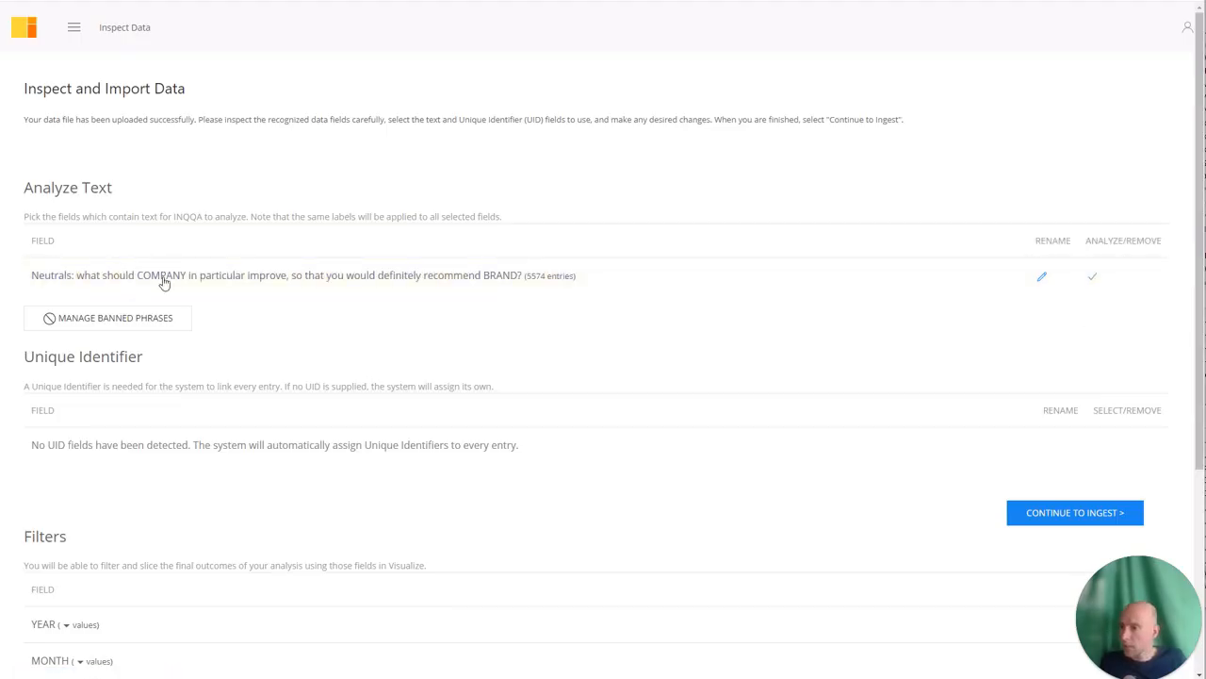
{"action": "scroll", "coordinate": [213, 320], "scroll_direction": "down", "scroll_amount": 1}
{"action": "left_click", "coordinate": [1089, 452]}
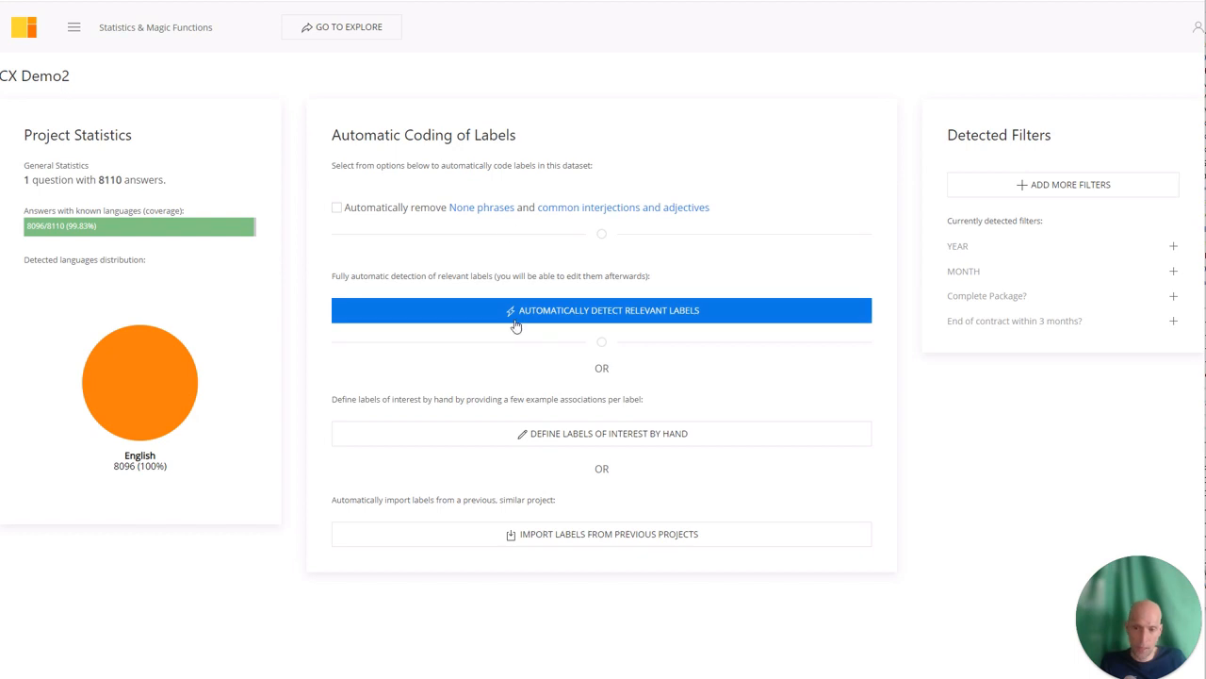
- Automatically detect the relevant labels for CX Demo2 and apply them to the project
{"action": "left_click", "coordinate": [572, 315]}
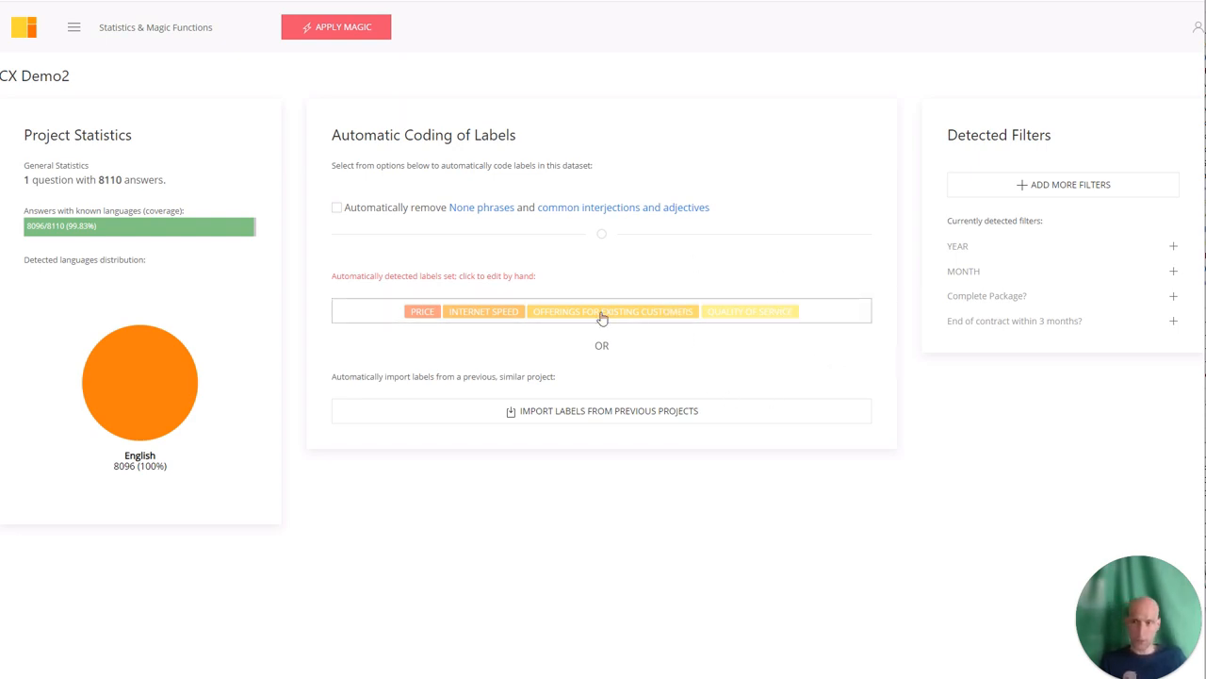
{"action": "left_click", "coordinate": [343, 32]}
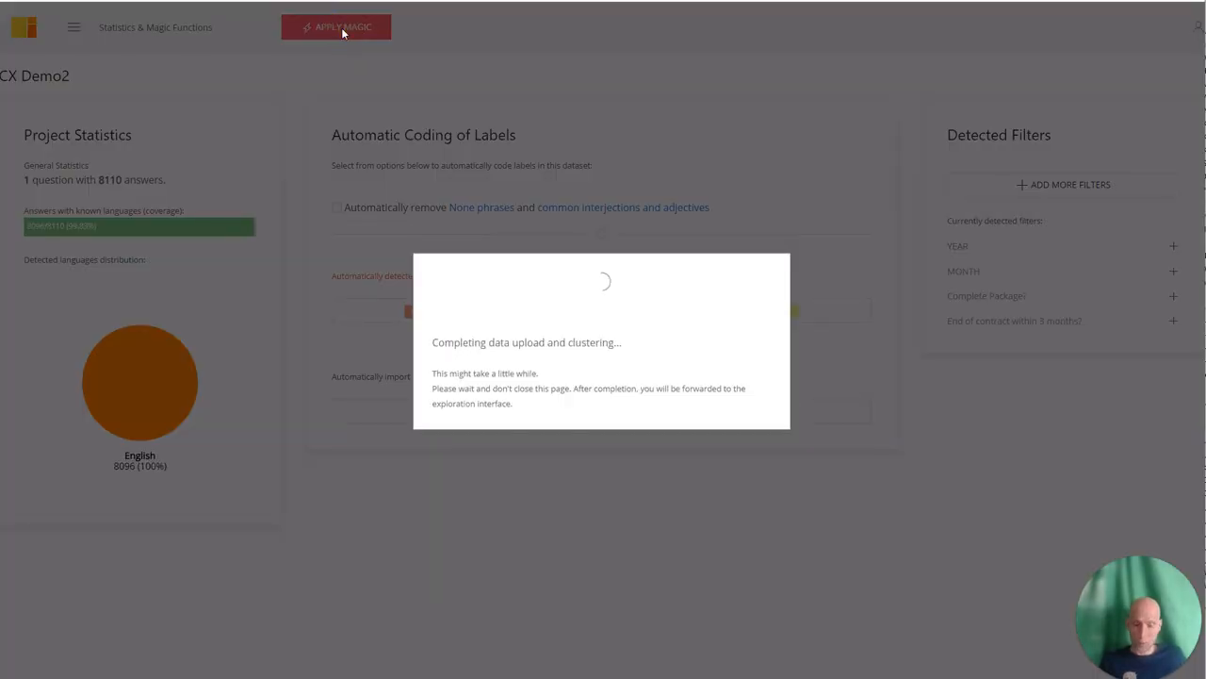